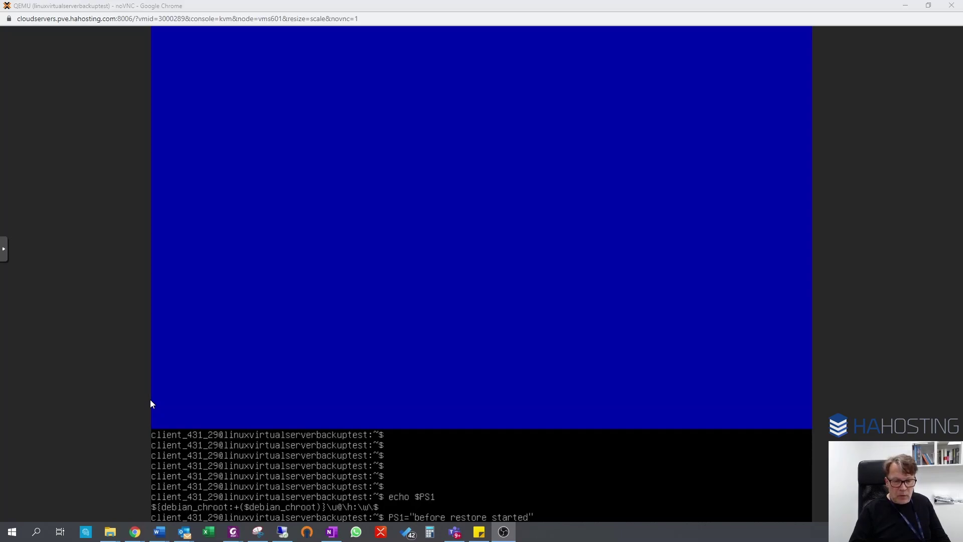
Step: Set the shell prompt to 'before restore started' and fill the terminal with marker lines
{"action": "left_click", "coordinate": [483, 375]}
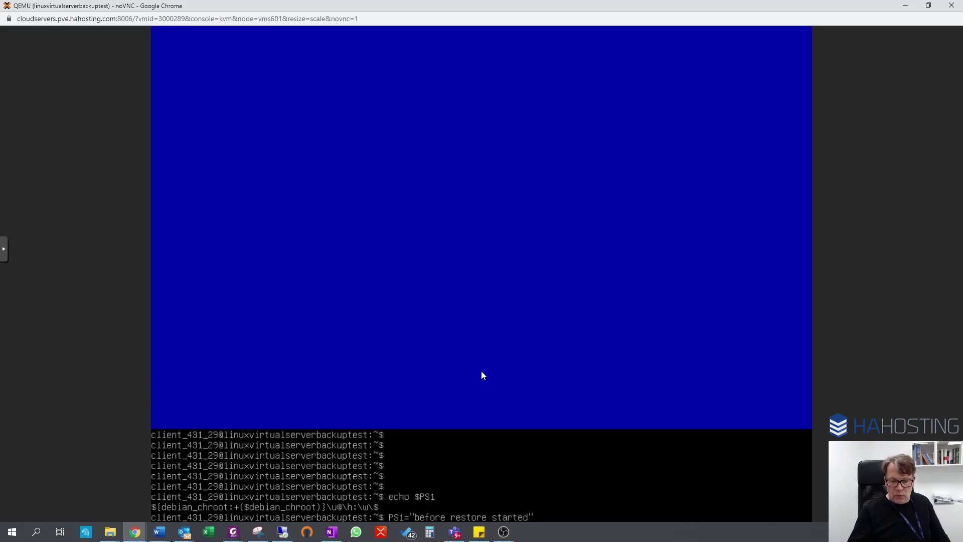
{"action": "key", "text": "Return"}
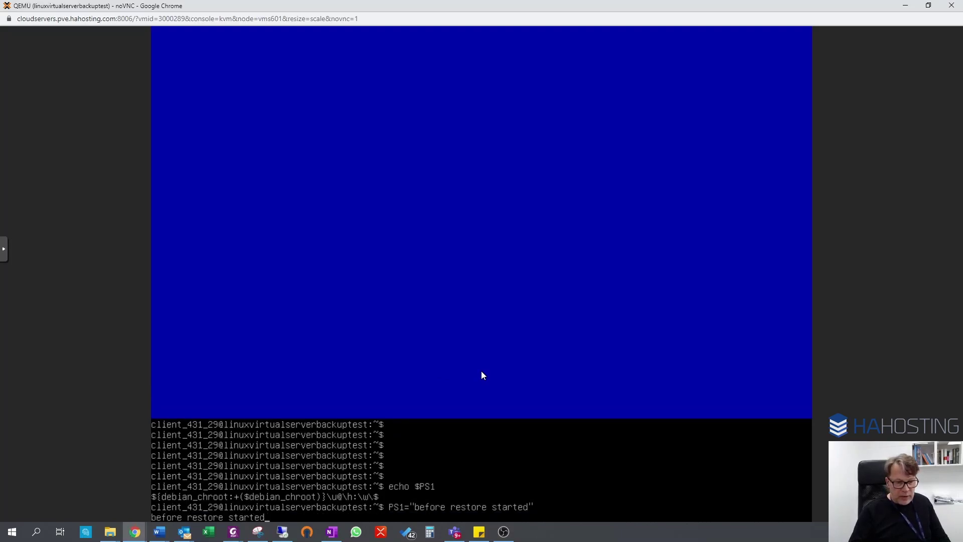
{"action": "key", "text": "Return"}
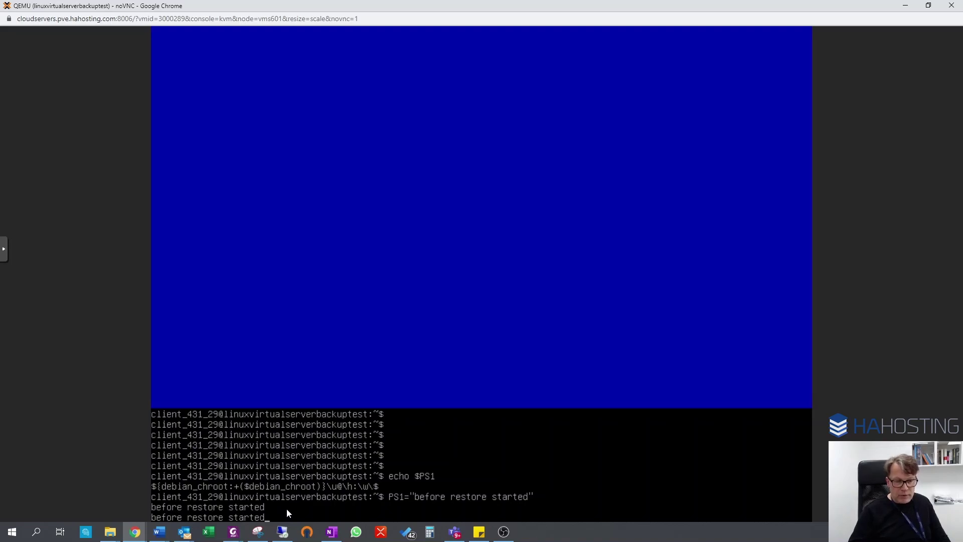
{"action": "key", "text": "Return"}
{"action": "key", "text": "Return"}
{"action": "key", "text": "Return"}
{"action": "key", "text": "Return"}
{"action": "key", "text": "Return"}
{"action": "key", "text": "Return"}
{"action": "key", "text": "Return"}
{"action": "key", "text": "Return"}
{"action": "key", "text": "Return"}
{"action": "key", "text": "Return"}
{"action": "key", "text": "Return"}
{"action": "key", "text": "Return"}
{"action": "key", "text": "Return"}
{"action": "key", "text": "Return"}
{"action": "key", "text": "Return"}
{"action": "key", "text": "Return"}
{"action": "key", "text": "Return"}
{"action": "key", "text": "Return"}
{"action": "key", "text": "Return"}
{"action": "key", "text": "Return"}
{"action": "key", "text": "Return"}
{"action": "key", "text": "Return"}
{"action": "key", "text": "Return"}
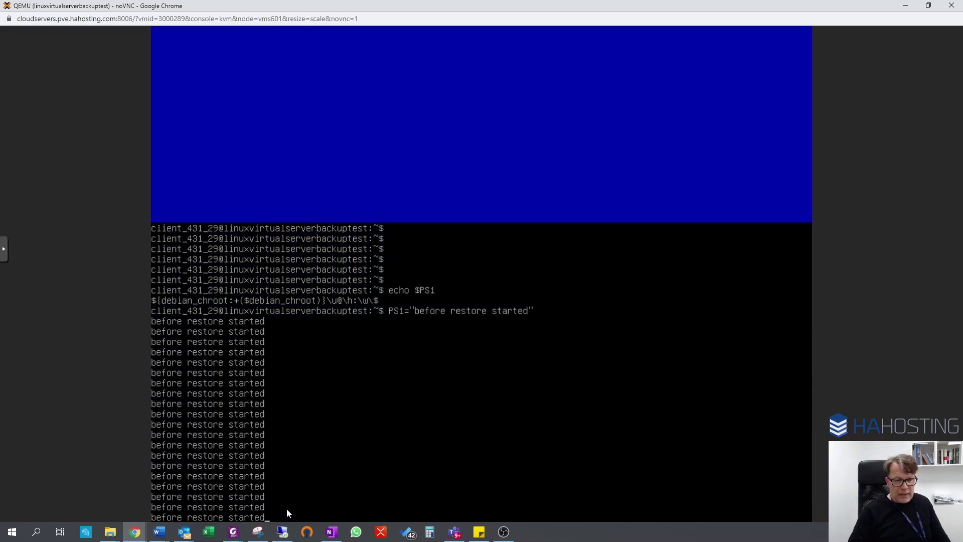
{"action": "key", "text": "Return"}
{"action": "key", "text": "Return"}
{"action": "key", "text": "Return"}
{"action": "key", "text": "Return"}
{"action": "key", "text": "Return"}
{"action": "key", "text": "Return"}
{"action": "key", "text": "Return"}
{"action": "key", "text": "Return"}
{"action": "key", "text": "Return"}
{"action": "key", "text": "Return"}
{"action": "key", "text": "Return"}
{"action": "key", "text": "Return"}
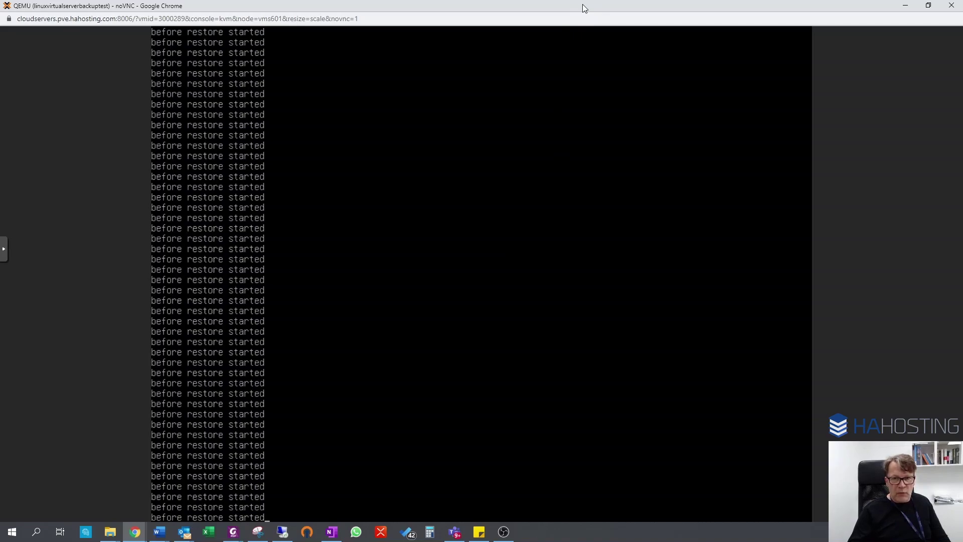
Step: Pick Acronis Boot Media (ISO) as the server's ISO image and choose Boot from ISO
{"action": "left_click_drag", "start_coordinate": [583, 8], "coordinate": [5, 43]}
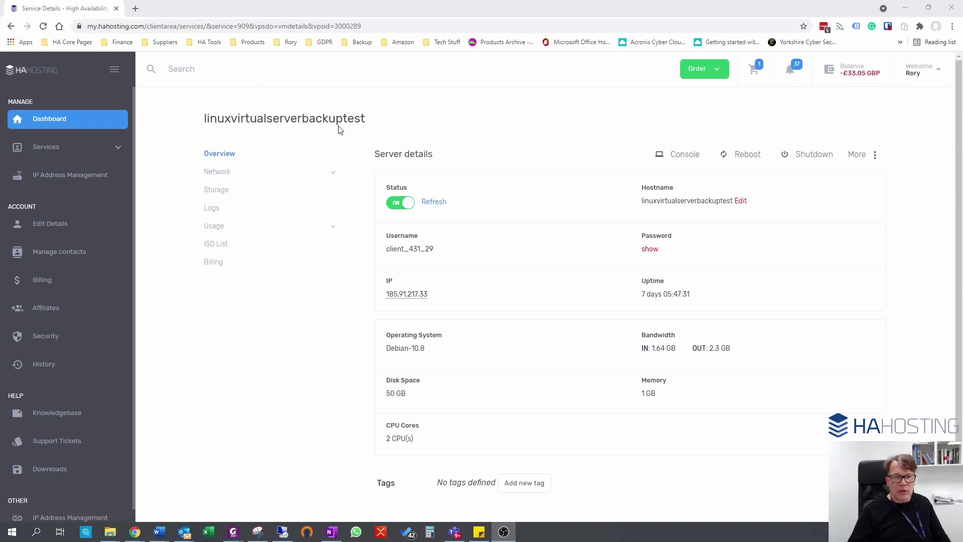
{"action": "left_click", "coordinate": [875, 157]}
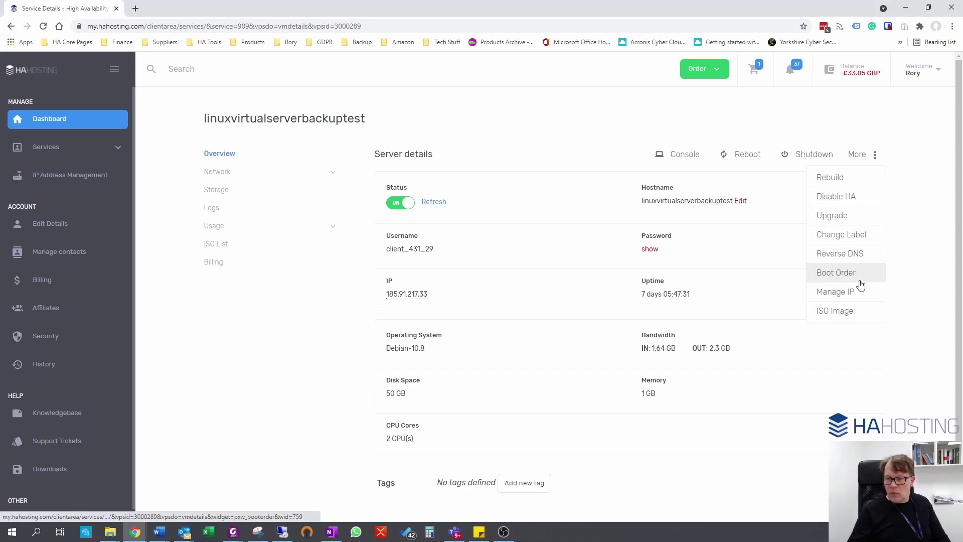
{"action": "left_click", "coordinate": [853, 312]}
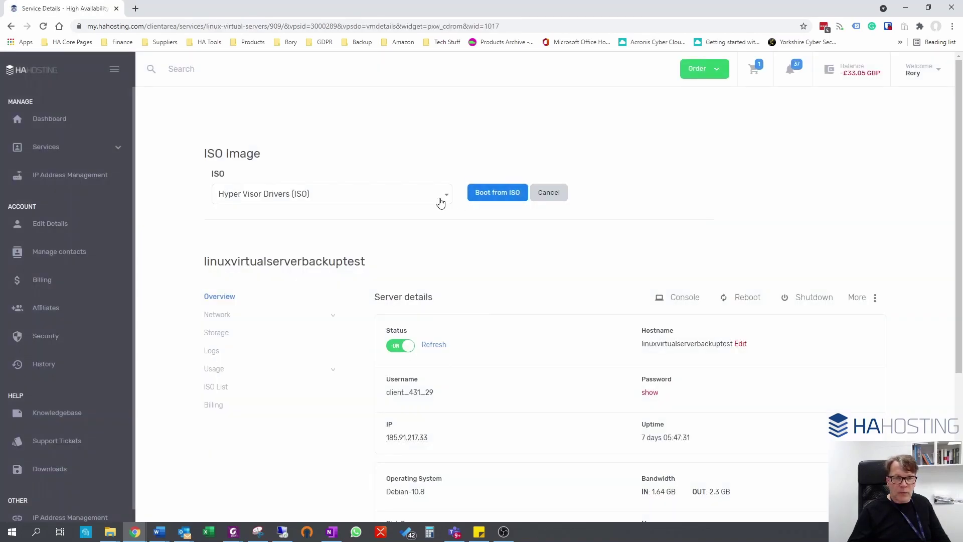
{"action": "left_click", "coordinate": [439, 199]}
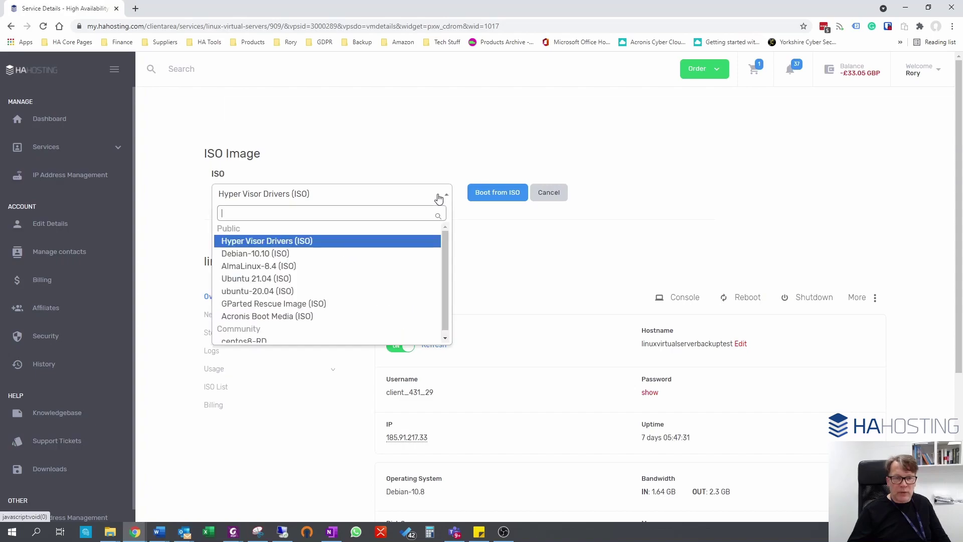
{"action": "scroll", "coordinate": [397, 263], "scroll_direction": "down", "scroll_amount": 1}
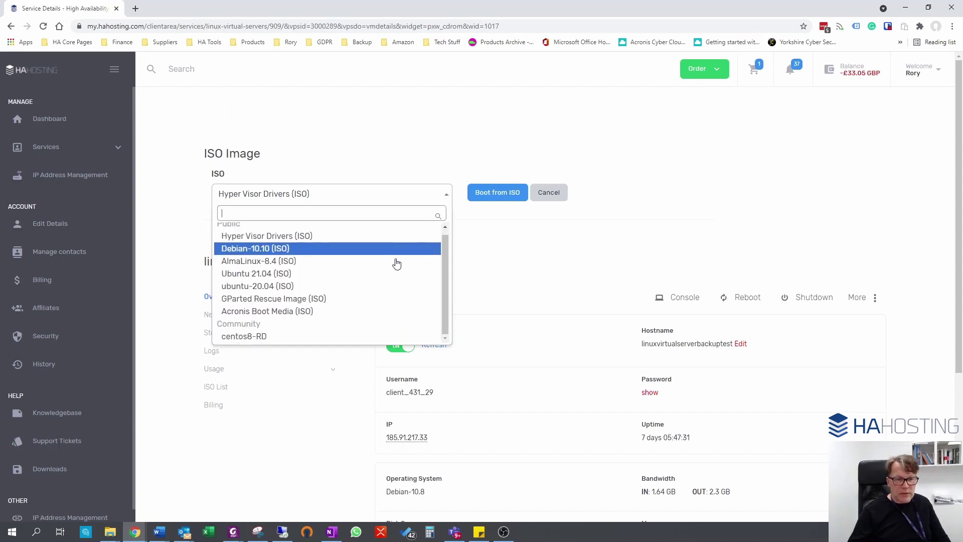
{"action": "scroll", "coordinate": [398, 271], "scroll_direction": "up", "scroll_amount": 1}
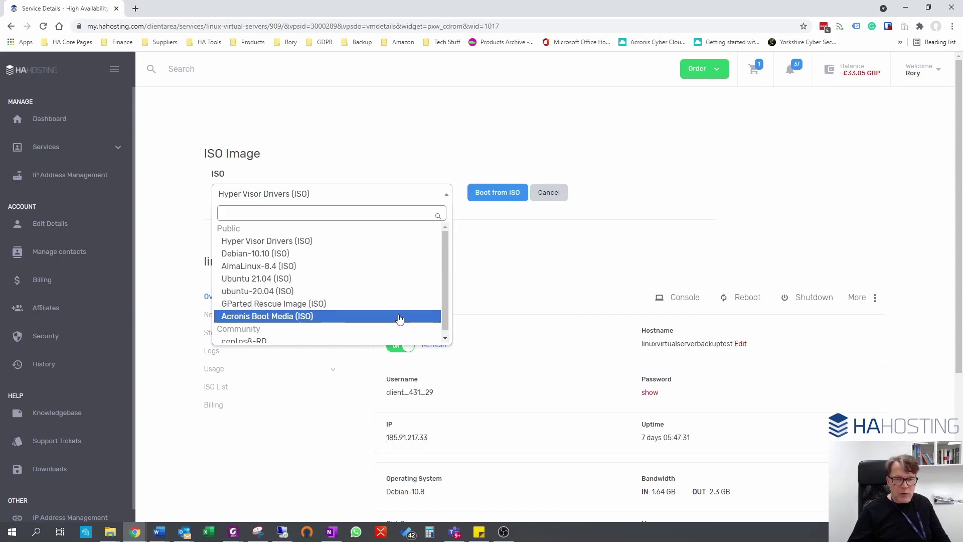
{"action": "double_click", "coordinate": [400, 319]}
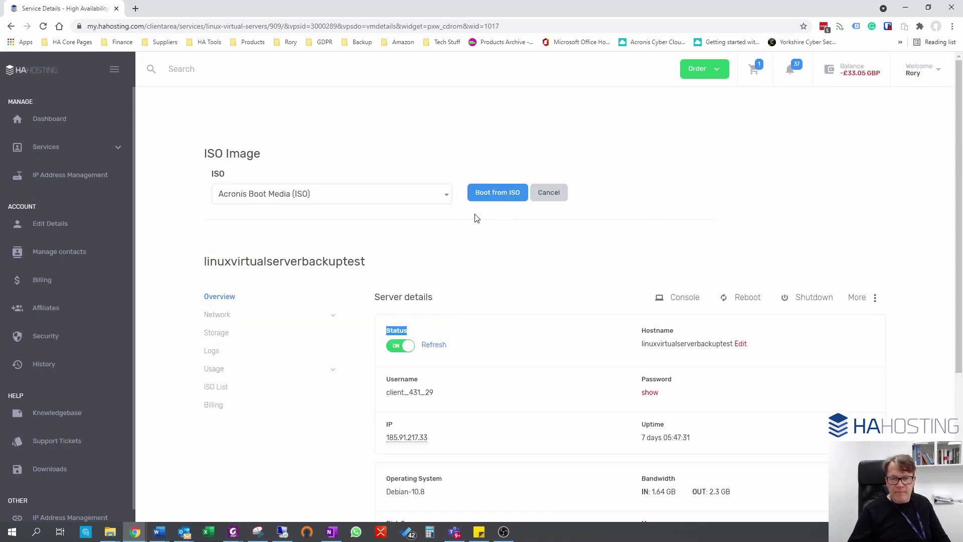
{"action": "left_click", "coordinate": [494, 198]}
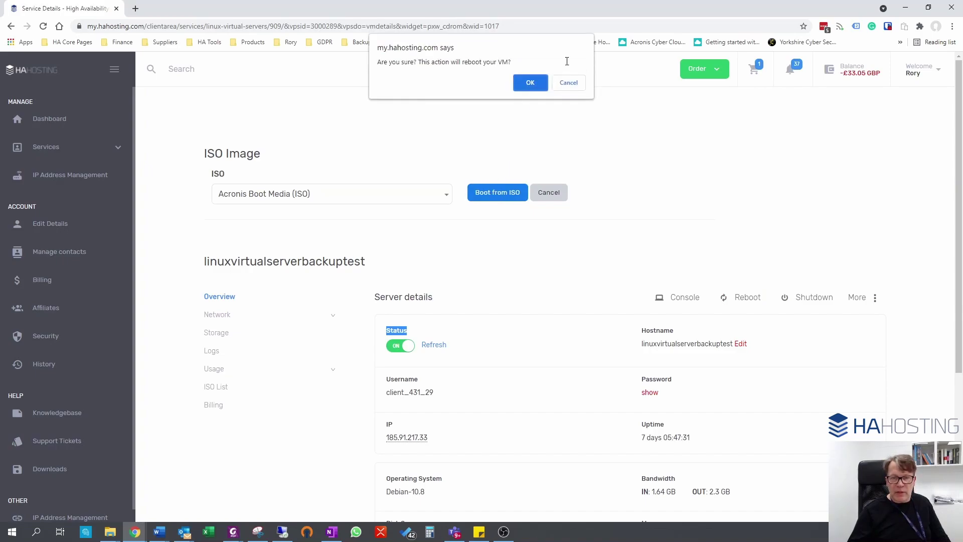
Step: Confirm the ISO change and reboot, then reposition the opened console window
{"action": "left_click", "coordinate": [530, 84]}
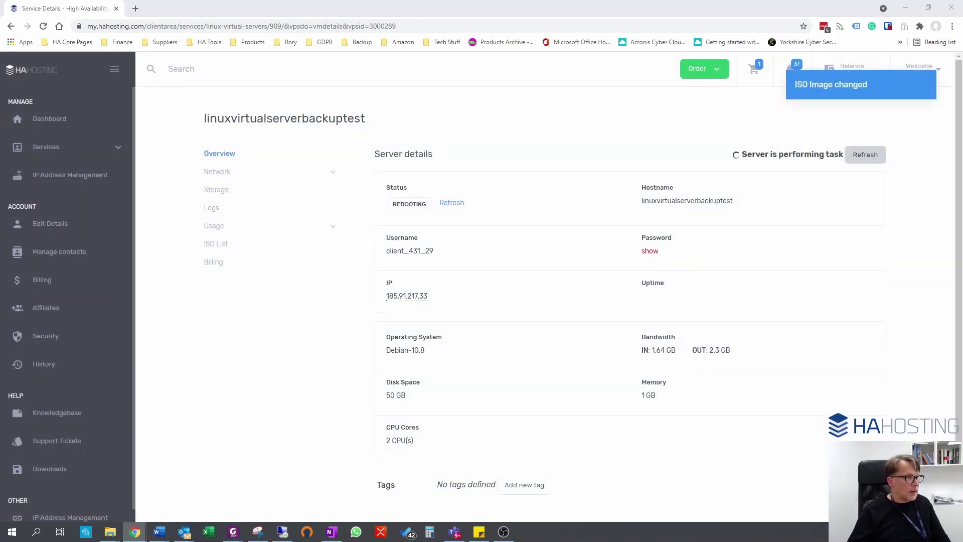
{"action": "left_click_drag", "start_coordinate": [398, 164], "coordinate": [582, 98]}
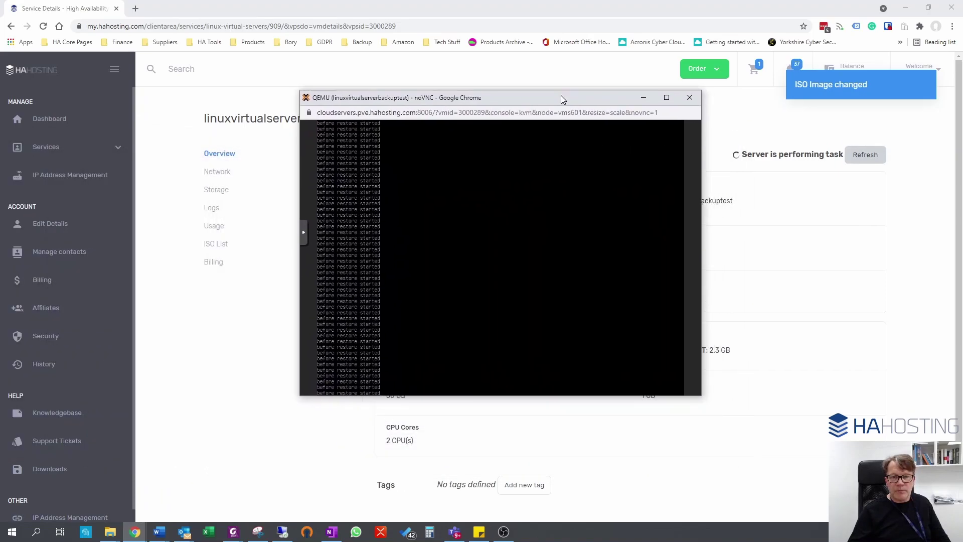
{"action": "left_click", "coordinate": [592, 109]}
{"action": "left_click", "coordinate": [591, 112]}
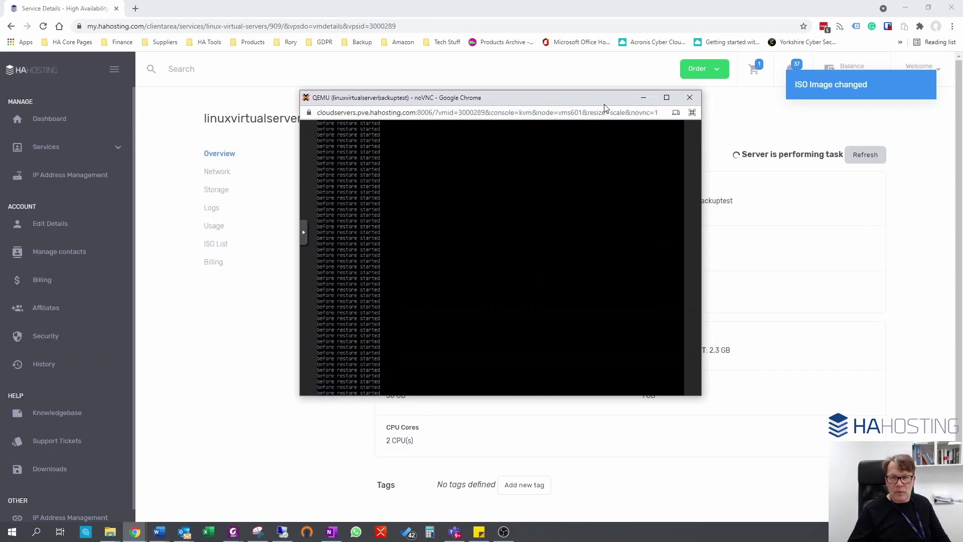
{"action": "left_click", "coordinate": [667, 97]}
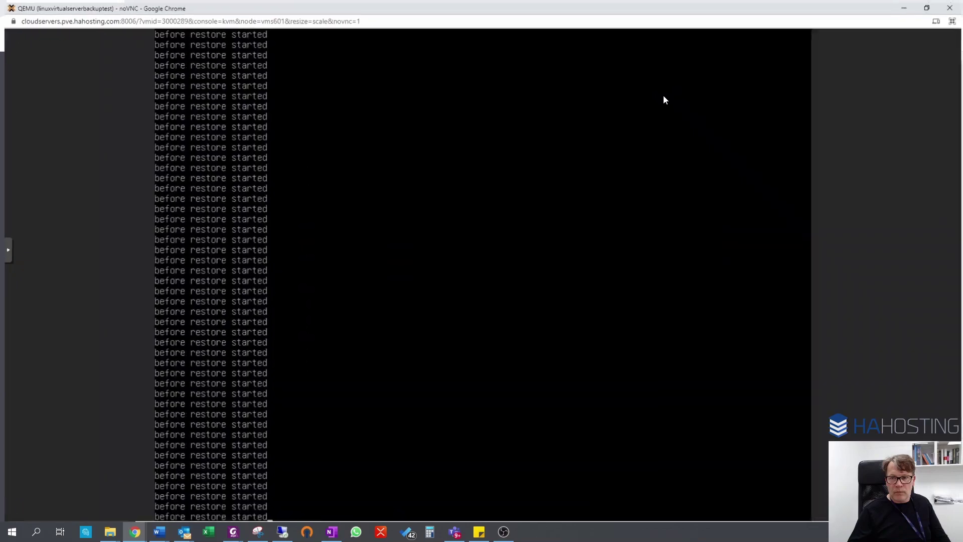
{"action": "left_click", "coordinate": [929, 6]}
{"action": "left_click_drag", "start_coordinate": [537, 99], "coordinate": [498, 69]}
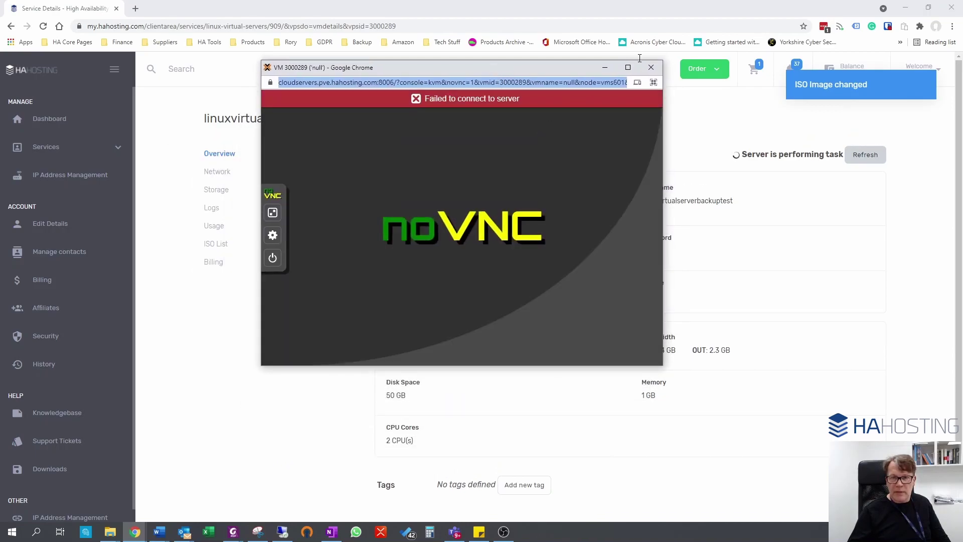
{"action": "left_click", "coordinate": [628, 68]}
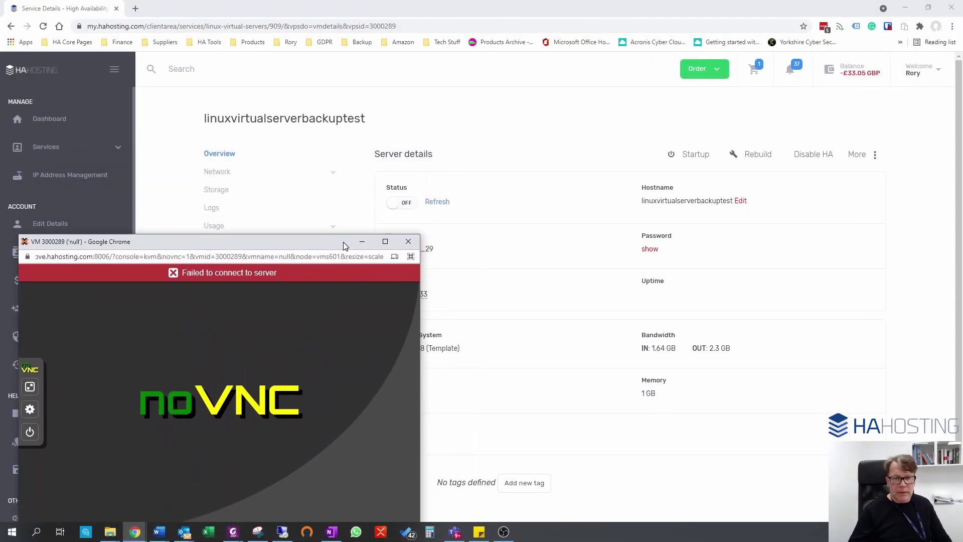
Step: Power the server back on and maximise its new console showing 'Unable to load operating system'
{"action": "left_click_drag", "start_coordinate": [344, 246], "coordinate": [328, 263]}
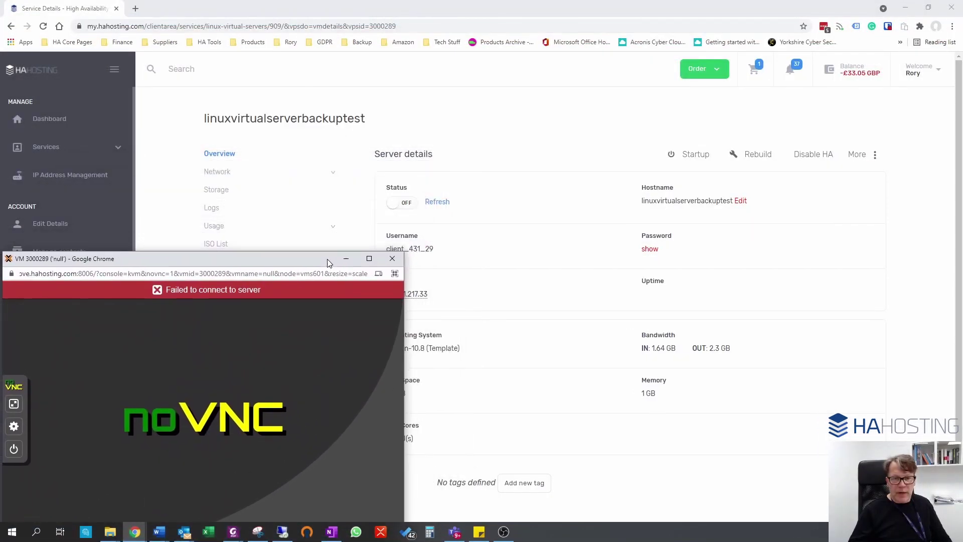
{"action": "left_click", "coordinate": [398, 206]}
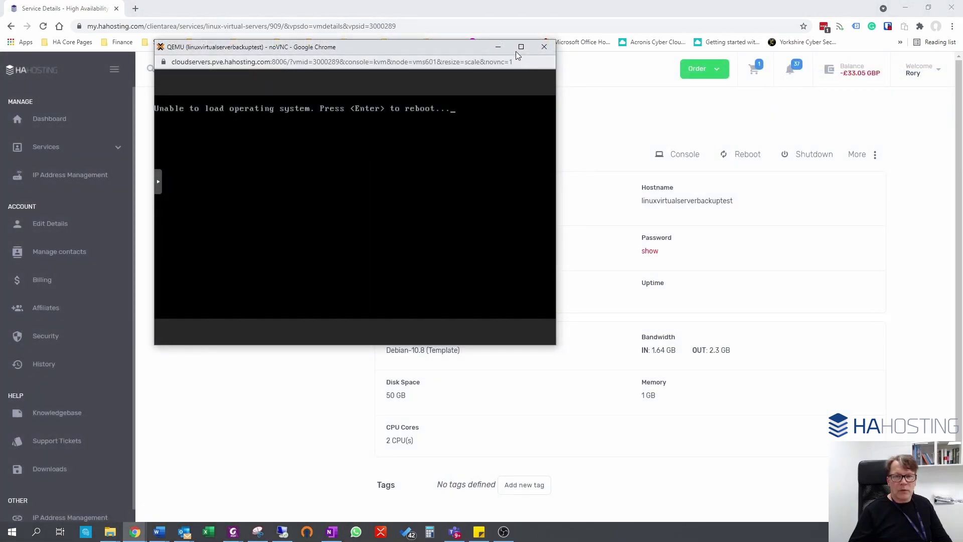
{"action": "left_click", "coordinate": [521, 47]}
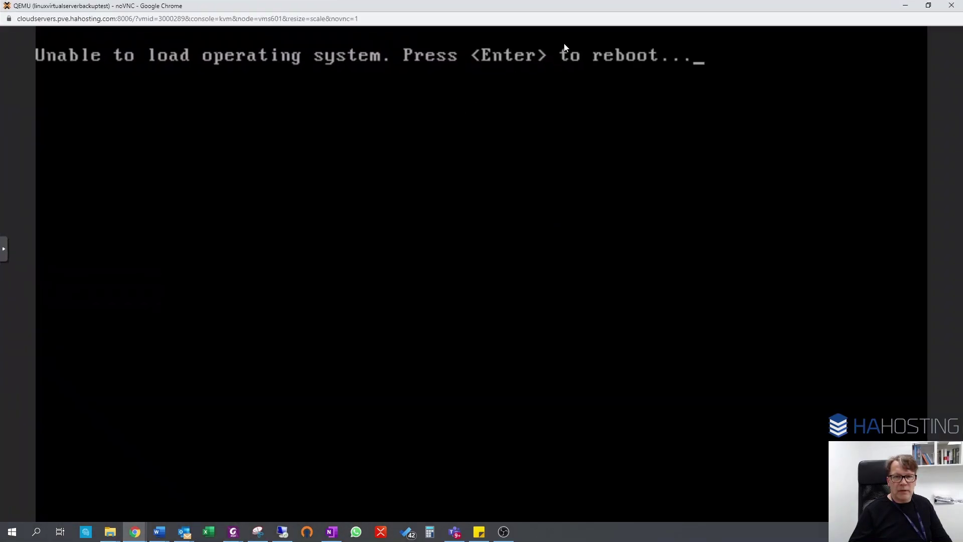
Step: Reboot into the Acronis loader, keep English US, and start the Rescue Media
{"action": "key", "text": "Return"}
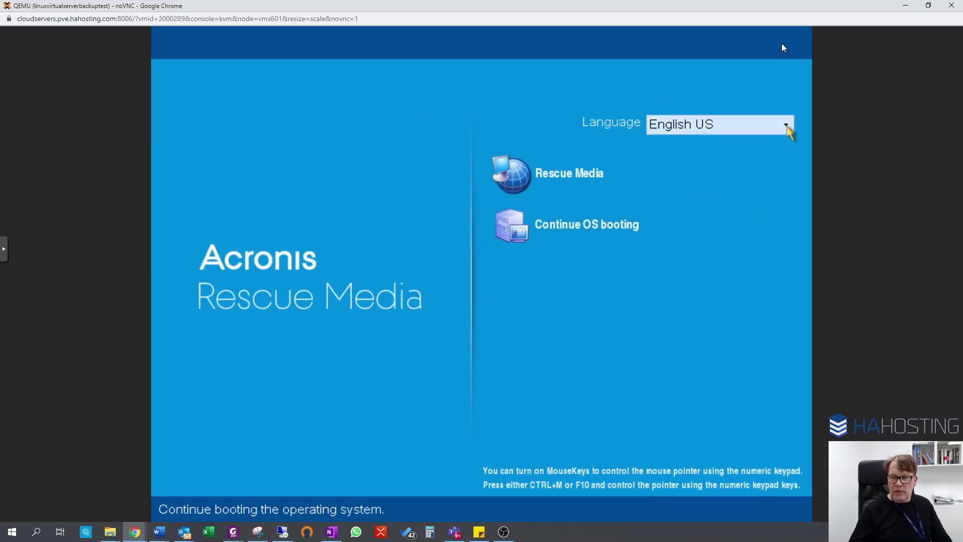
{"action": "left_click", "coordinate": [788, 127]}
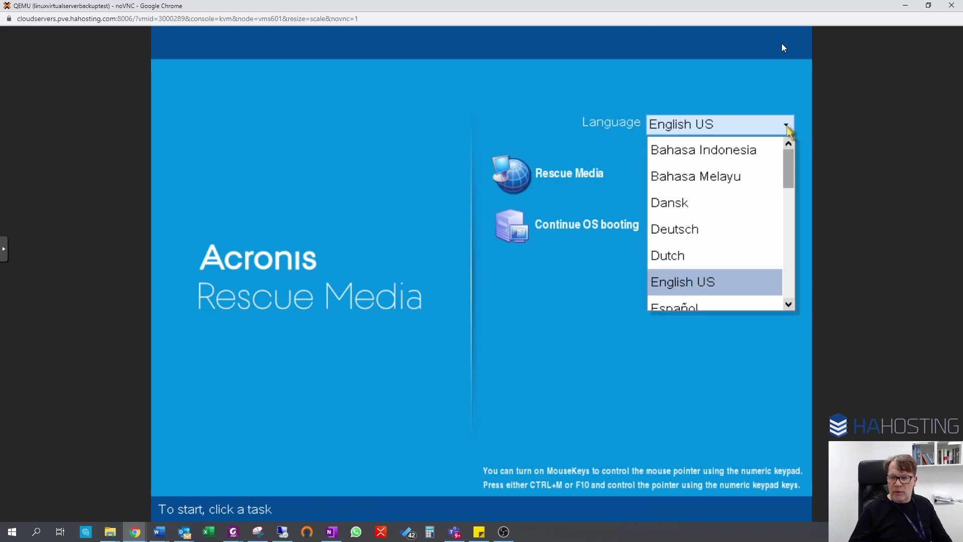
{"action": "left_click", "coordinate": [787, 127]}
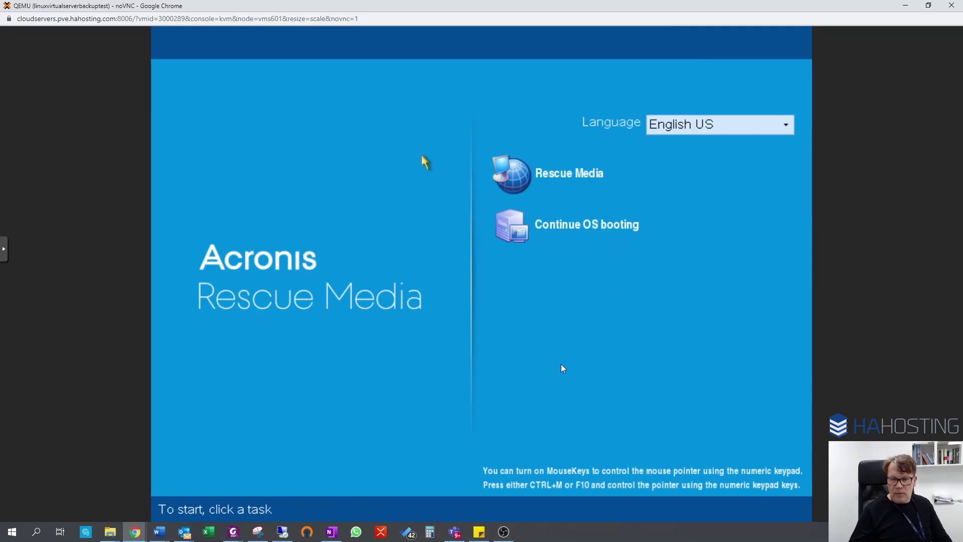
{"action": "left_click", "coordinate": [612, 427]}
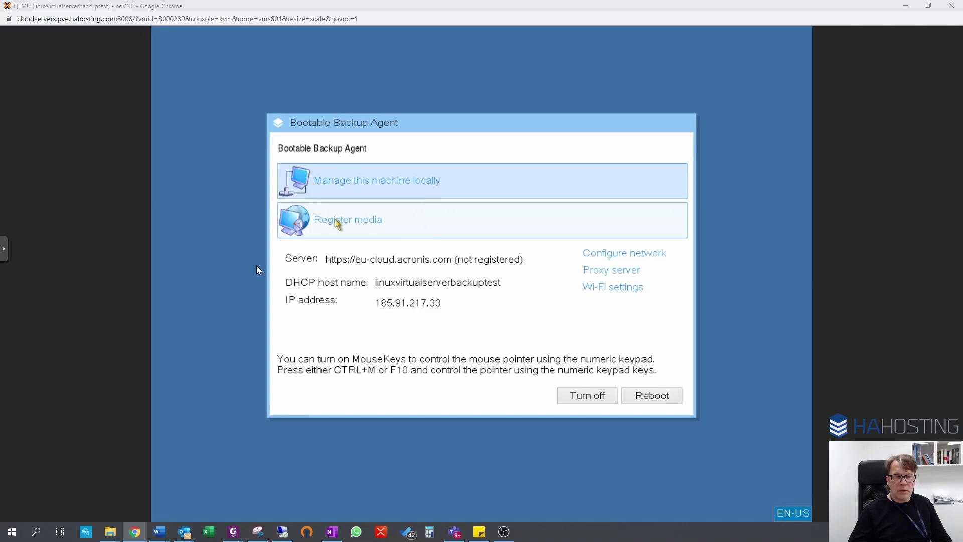
Step: Open Register media for eu-cloud.acronis.com and place the cursor in the registration token field
{"action": "left_click", "coordinate": [336, 222]}
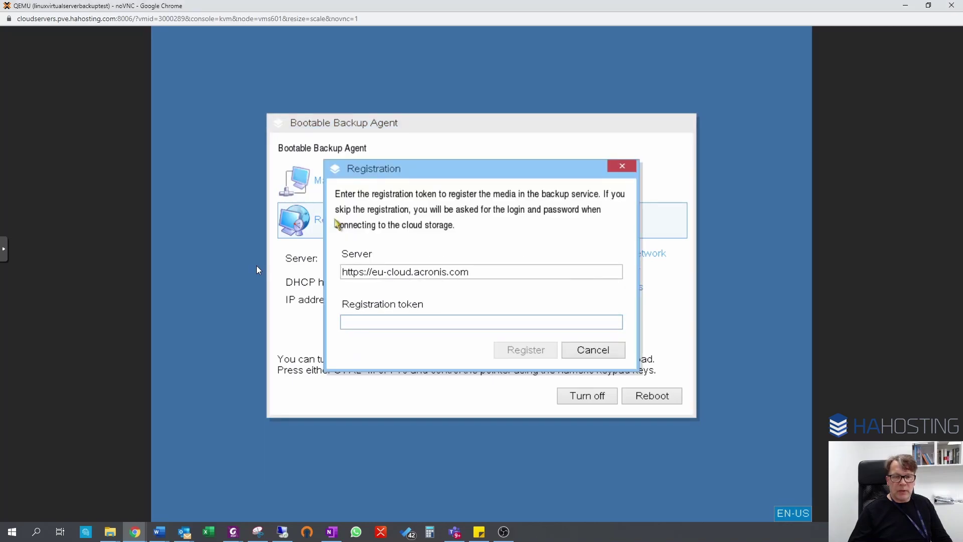
{"action": "left_click", "coordinate": [310, 325]}
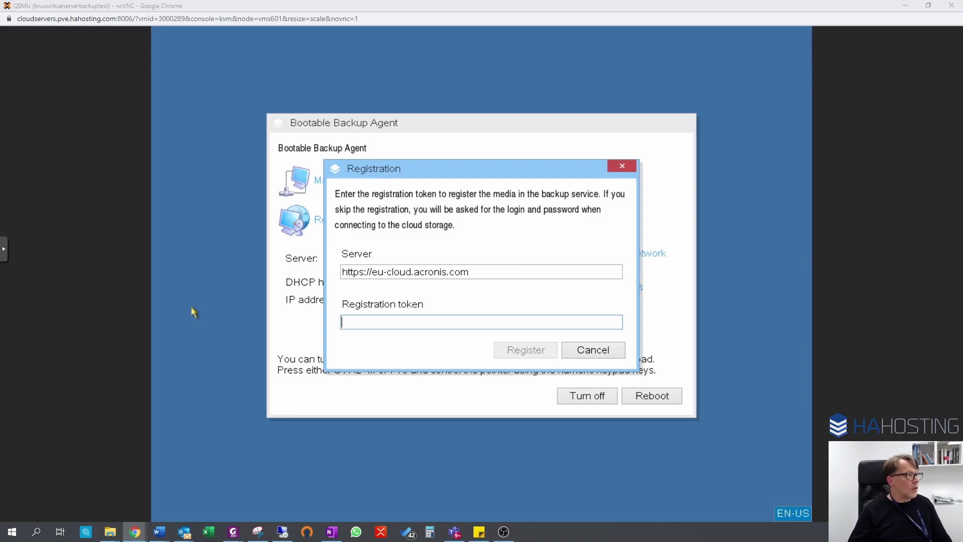
{"action": "left_click_drag", "start_coordinate": [0, 101], "coordinate": [208, 0]}
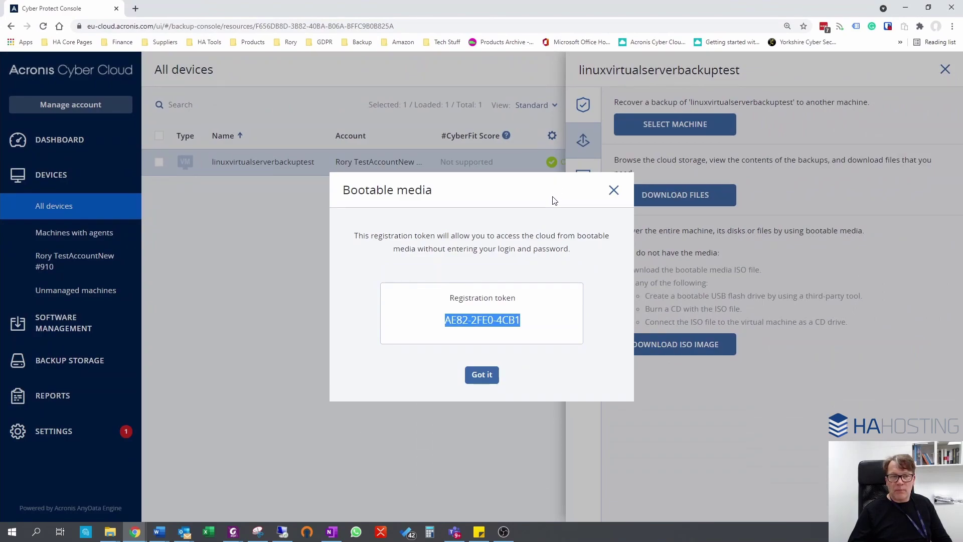
Step: In Acronis Cyber Cloud, use Recovery > Download ISO Image to obtain the ISO and registration token
{"action": "left_click", "coordinate": [614, 191]}
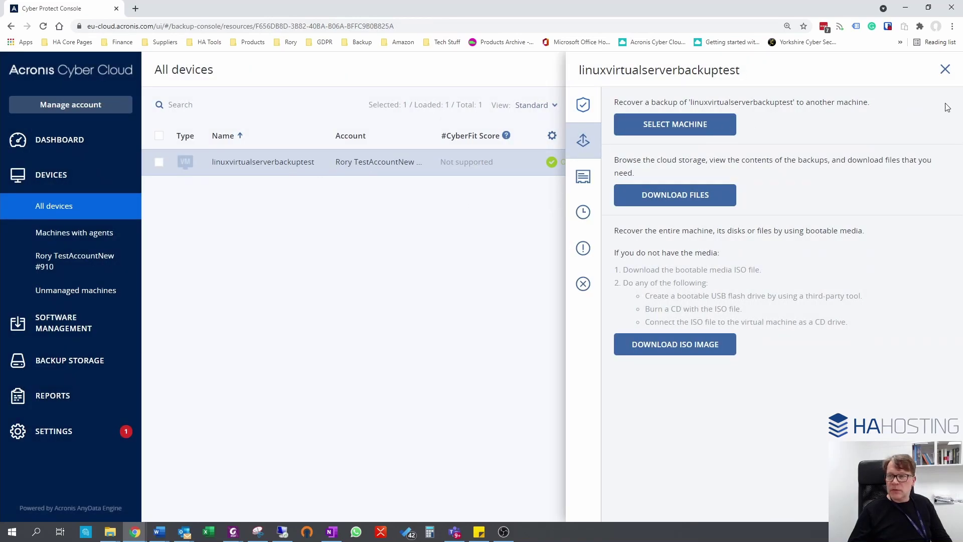
{"action": "left_click", "coordinate": [946, 69]}
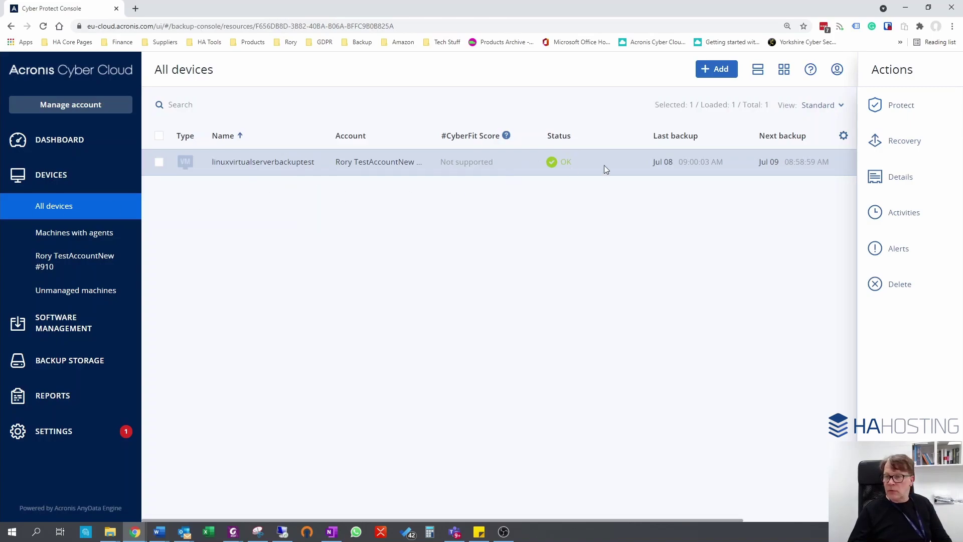
{"action": "left_click", "coordinate": [906, 140]}
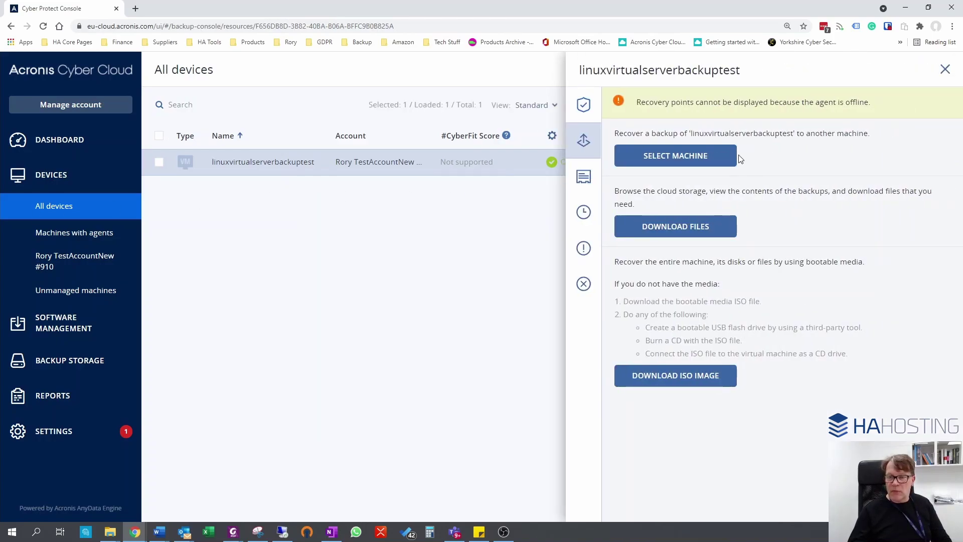
{"action": "left_click", "coordinate": [680, 380]}
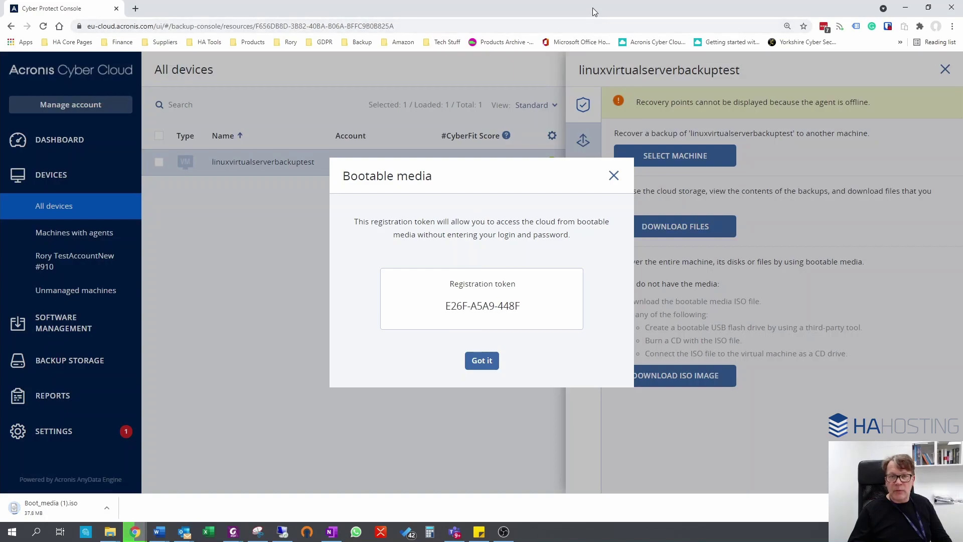
{"action": "left_click_drag", "start_coordinate": [592, 8], "coordinate": [31, 75]}
{"action": "left_click", "coordinate": [194, 312]}
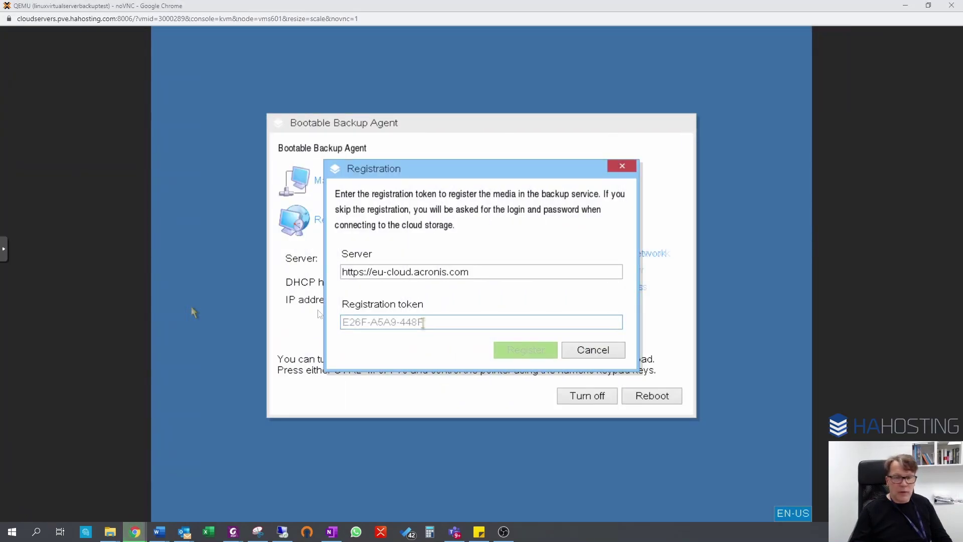
Step: Paste the registration token and register the bootable media with the cloud server
{"action": "left_click", "coordinate": [502, 318]}
{"action": "key", "text": "ctrl+v"}
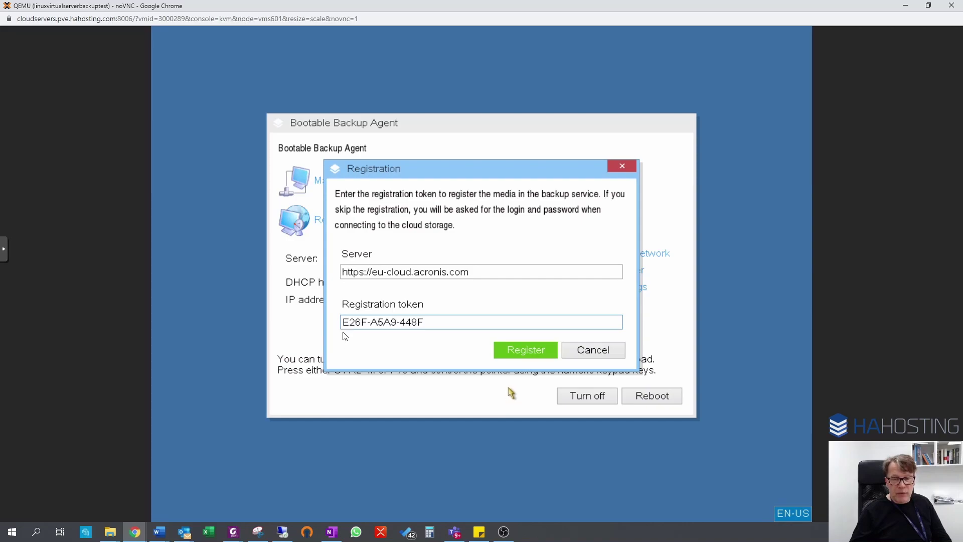
{"action": "left_click", "coordinate": [527, 351]}
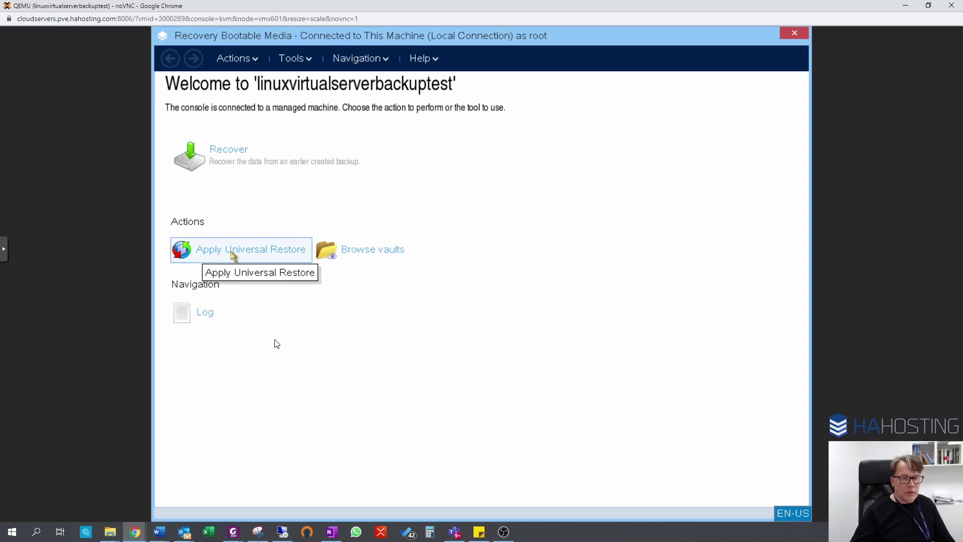
Step: Run Universal Restore on the Linux system and close the succeeded task's details
{"action": "left_click", "coordinate": [233, 253]}
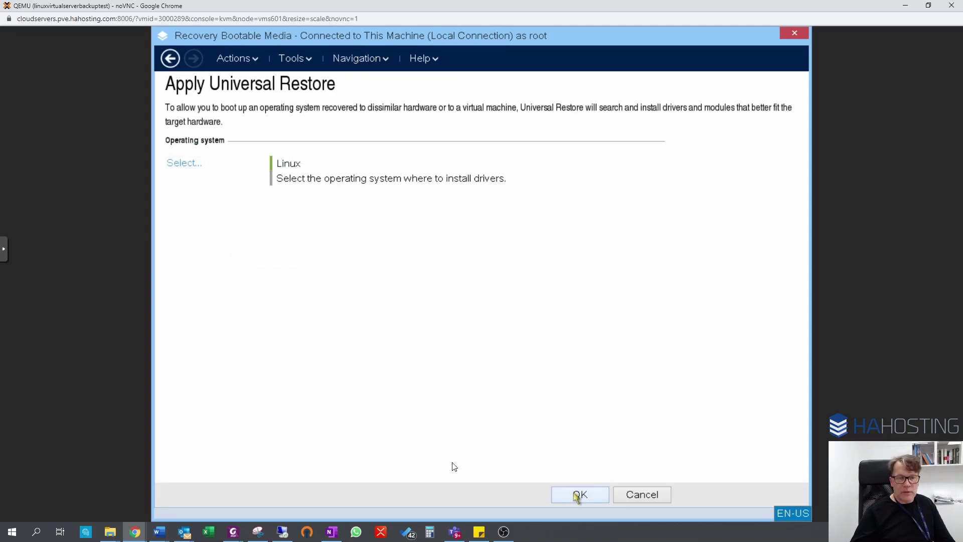
{"action": "left_click", "coordinate": [579, 495]}
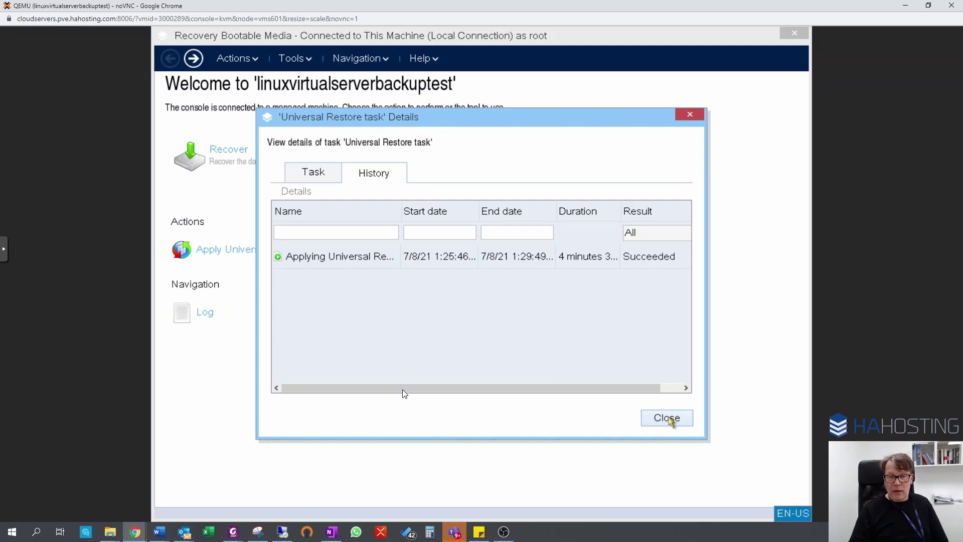
{"action": "left_click", "coordinate": [669, 418]}
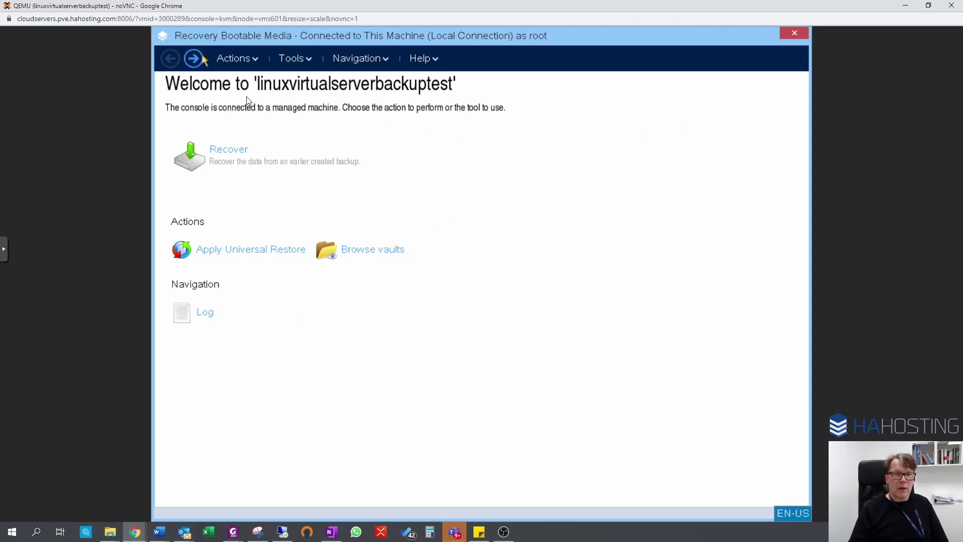
Step: Exit the recovery console via Actions > Exit and reboot to the Rescue Media boot menu
{"action": "left_click", "coordinate": [253, 59]}
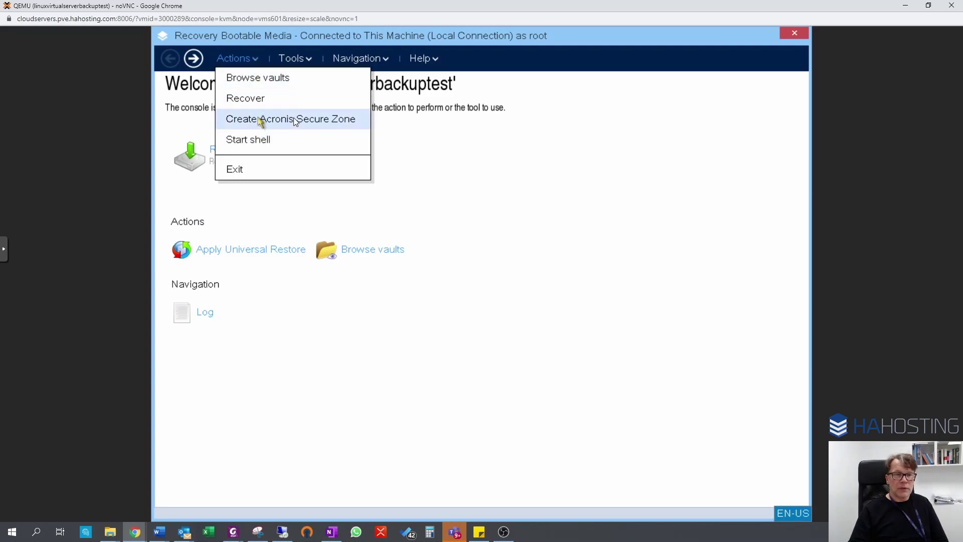
{"action": "left_click", "coordinate": [296, 170]}
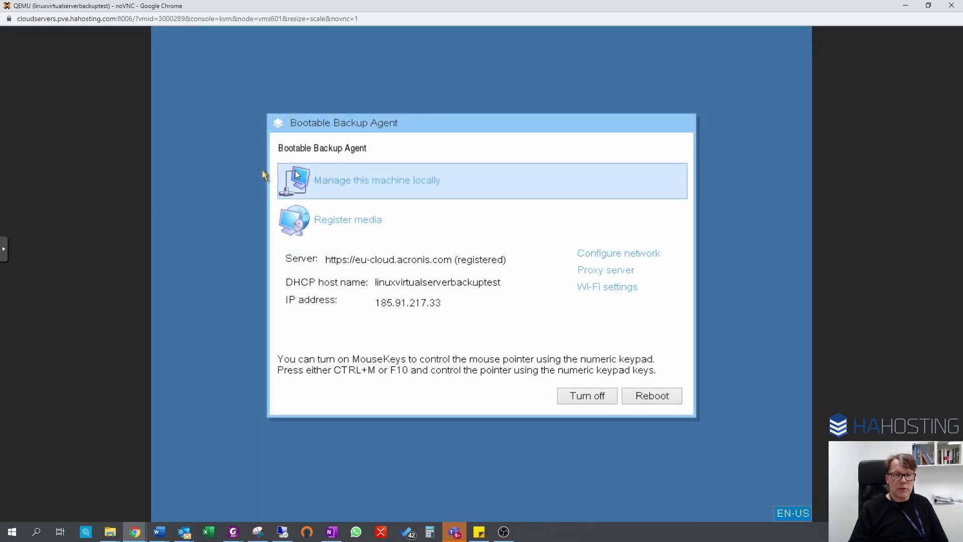
{"action": "left_click", "coordinate": [651, 396]}
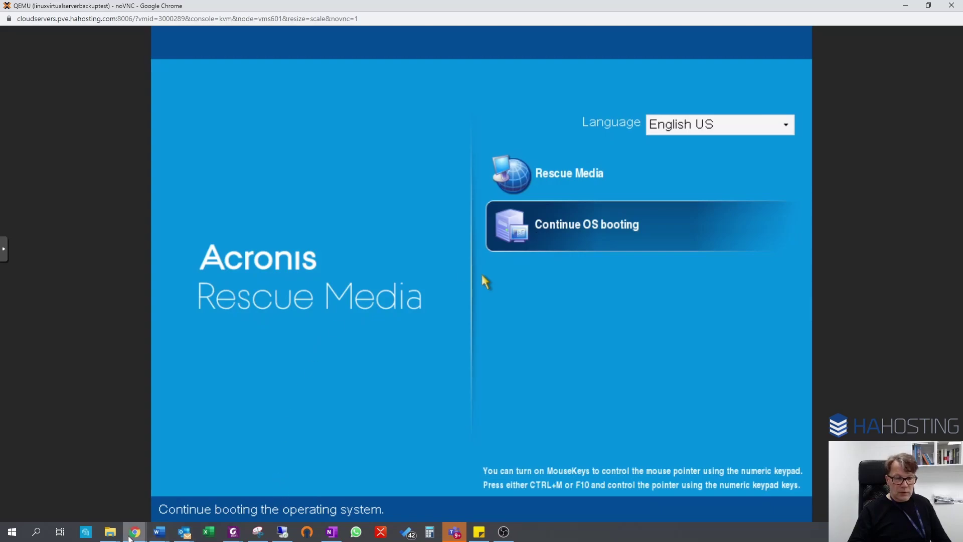
{"action": "left_click_drag", "start_coordinate": [567, 6], "coordinate": [179, 88]}
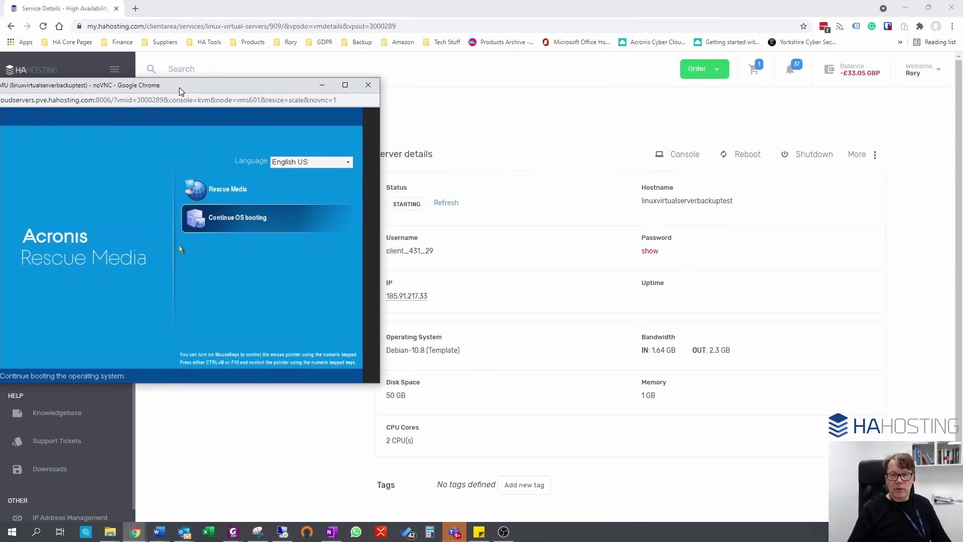
Step: Detach the ISO from linuxvirtualserverbackuptest, confirm the reboot, and refresh the status to ON
{"action": "left_click", "coordinate": [368, 82]}
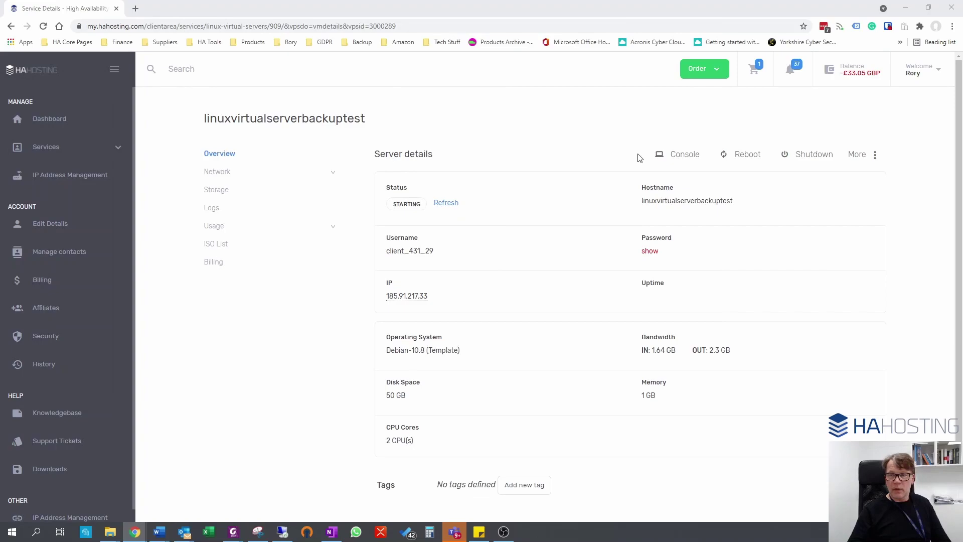
{"action": "left_click", "coordinate": [877, 156]}
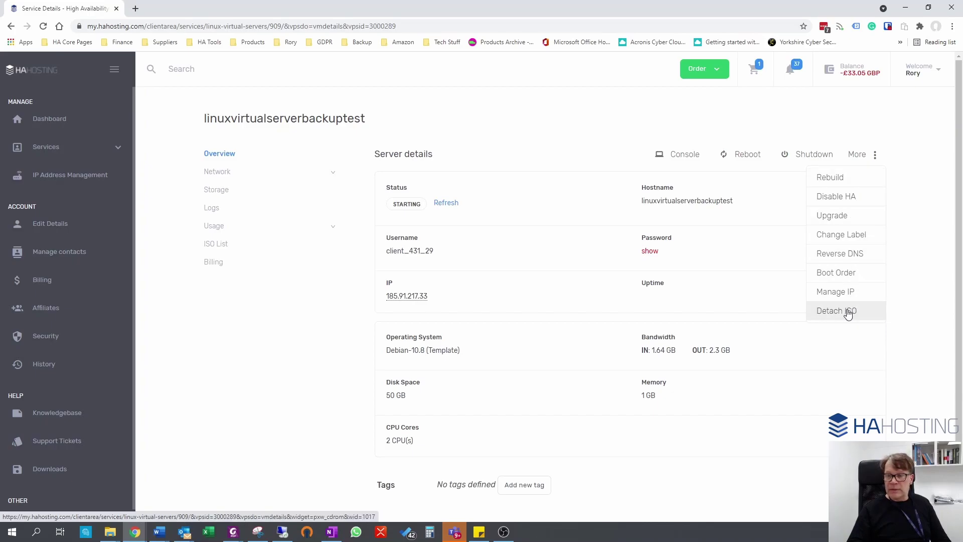
{"action": "left_click", "coordinate": [848, 312]}
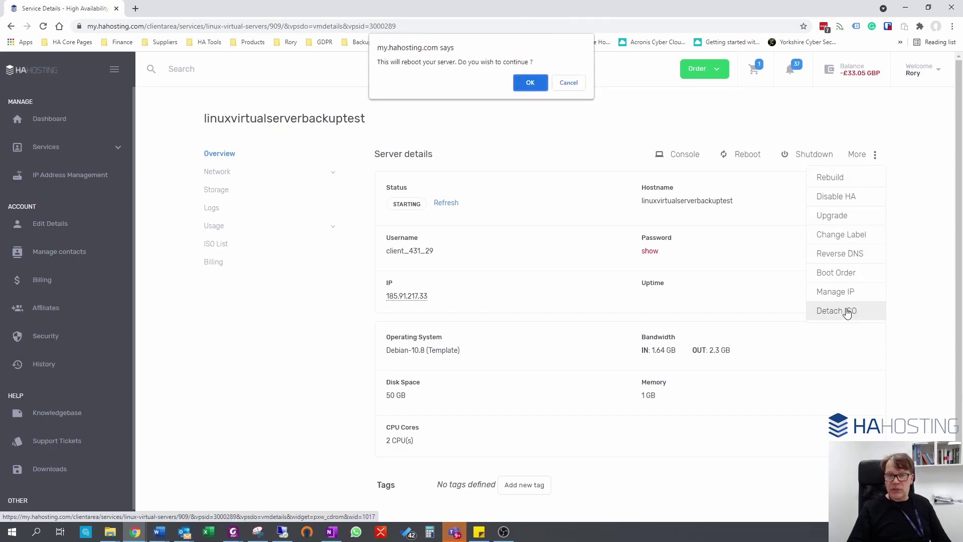
{"action": "left_click", "coordinate": [529, 81]}
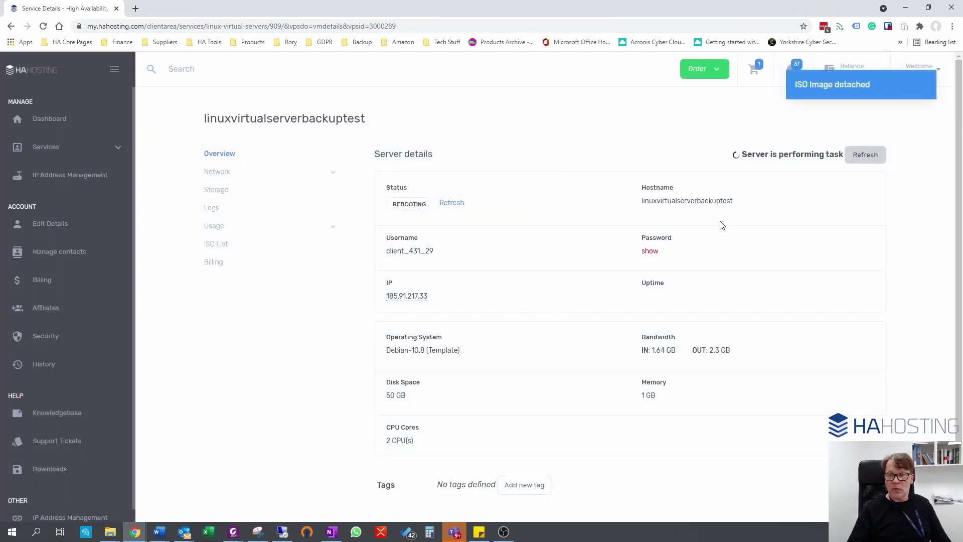
{"action": "left_click", "coordinate": [457, 203]}
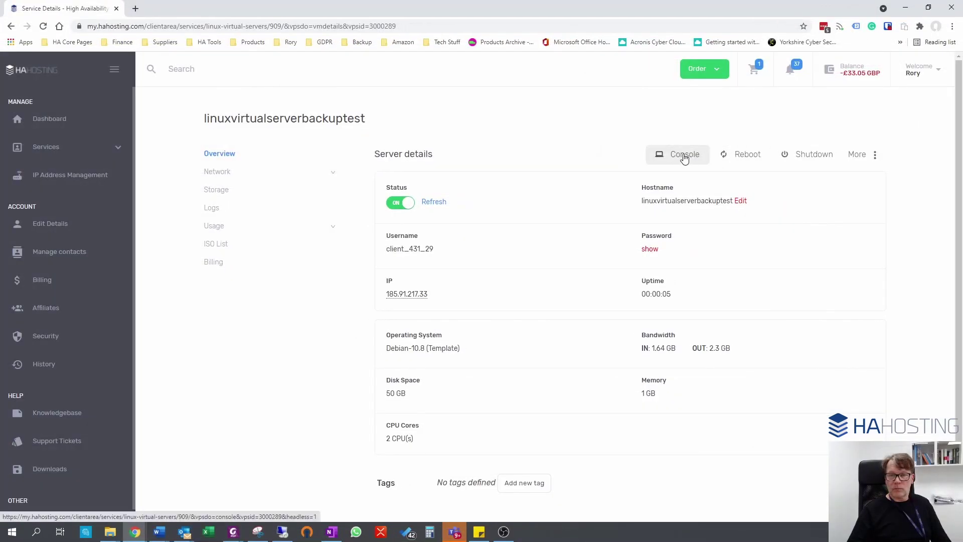
Step: Open the server console full-screen, wait for the Debian 10 login prompt, then shrink the window
{"action": "left_click", "coordinate": [685, 156]}
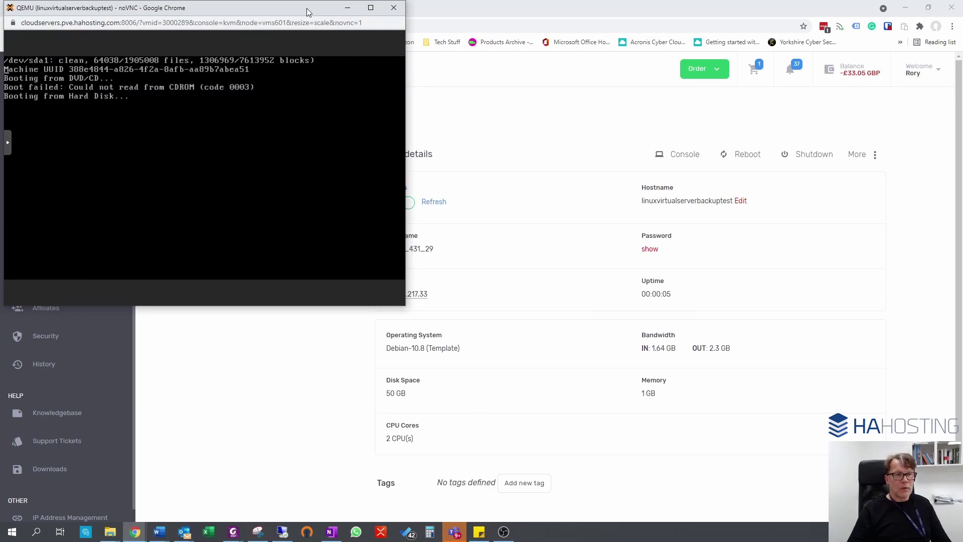
{"action": "left_click", "coordinate": [371, 8]}
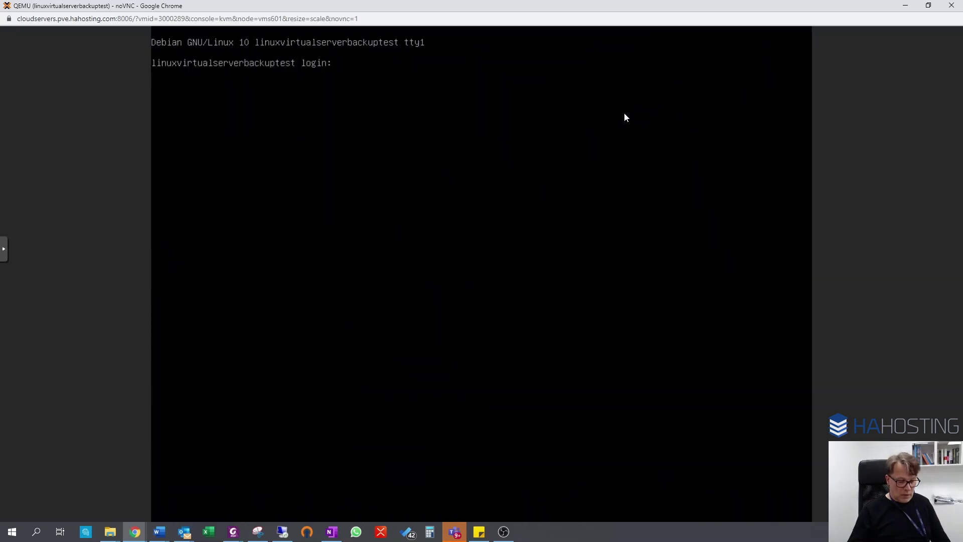
{"action": "left_click_drag", "start_coordinate": [638, 8], "coordinate": [412, 274]}
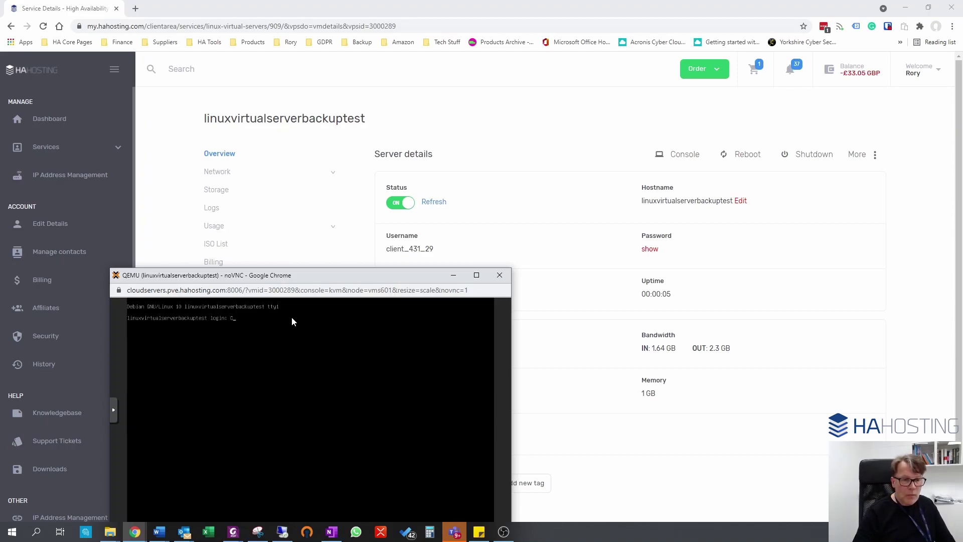
Step: Submit the login username, reveal the server password in the client area, and return to the console
{"action": "type", "text": "ENT_431_29"}
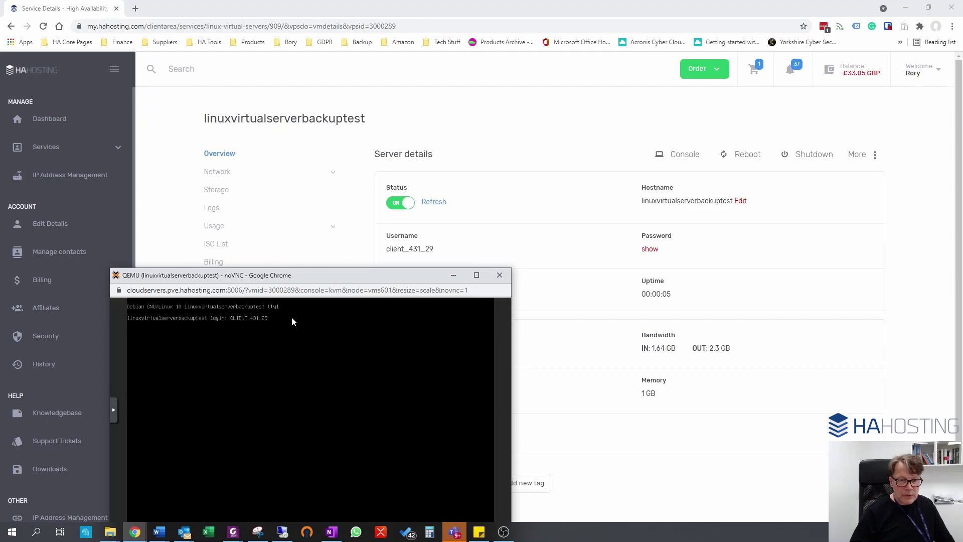
{"action": "key", "text": "Return"}
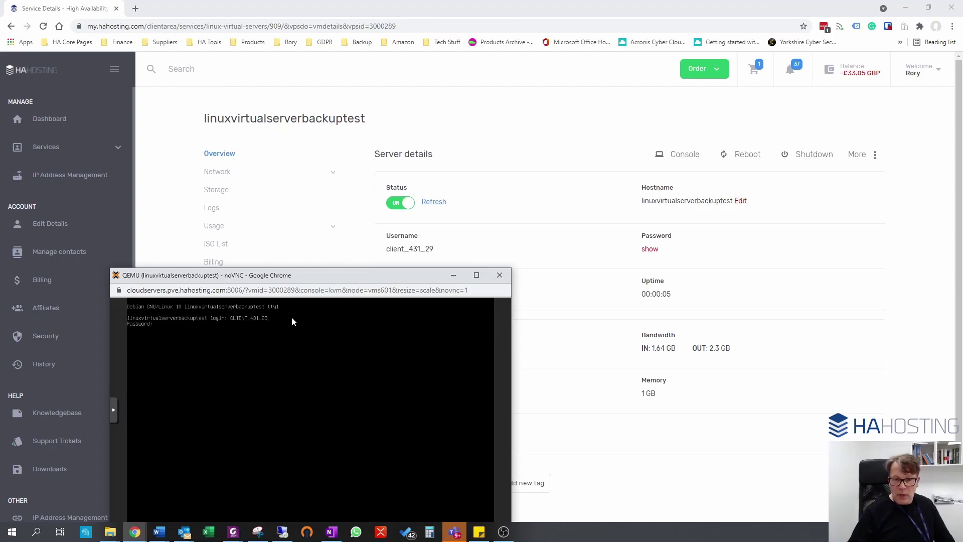
{"action": "left_click", "coordinate": [651, 250]}
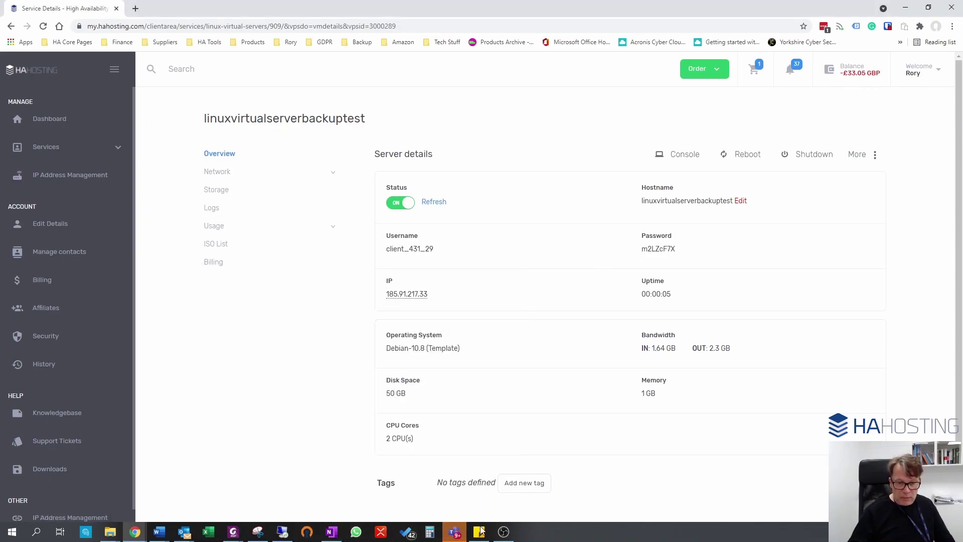
{"action": "mouse_move", "coordinate": [139, 535]}
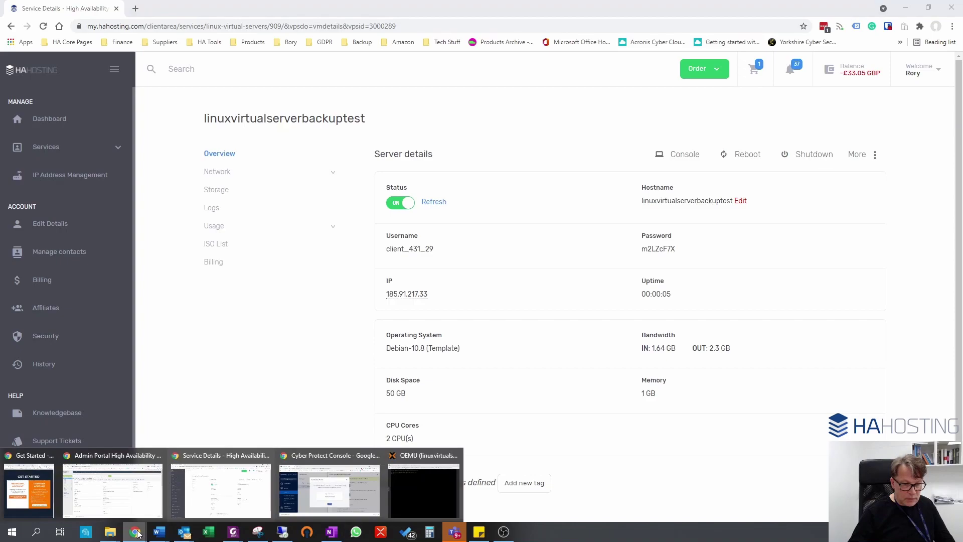
{"action": "left_click", "coordinate": [416, 490]}
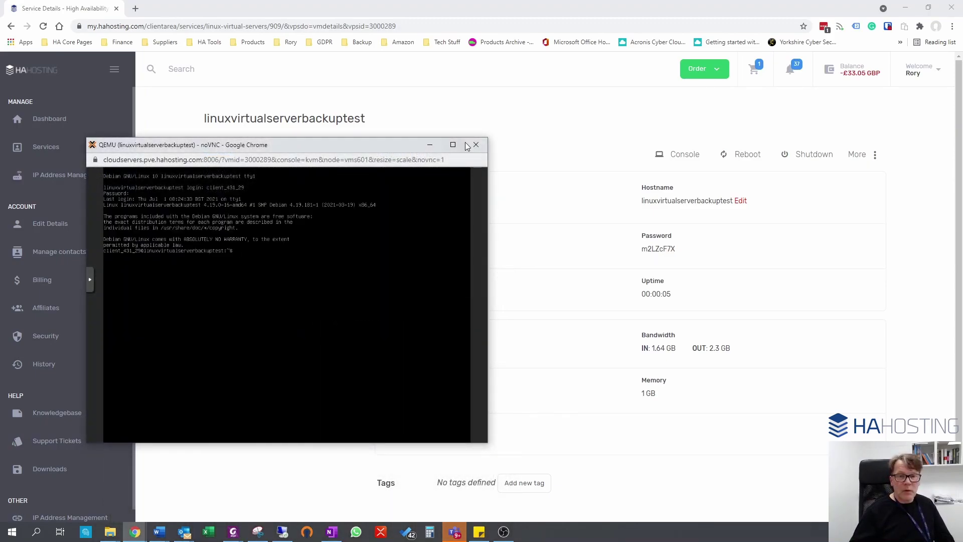
Step: Maximize the console and confirm the Debian shell answers Enter with a fresh prompt
{"action": "left_click", "coordinate": [453, 145]}
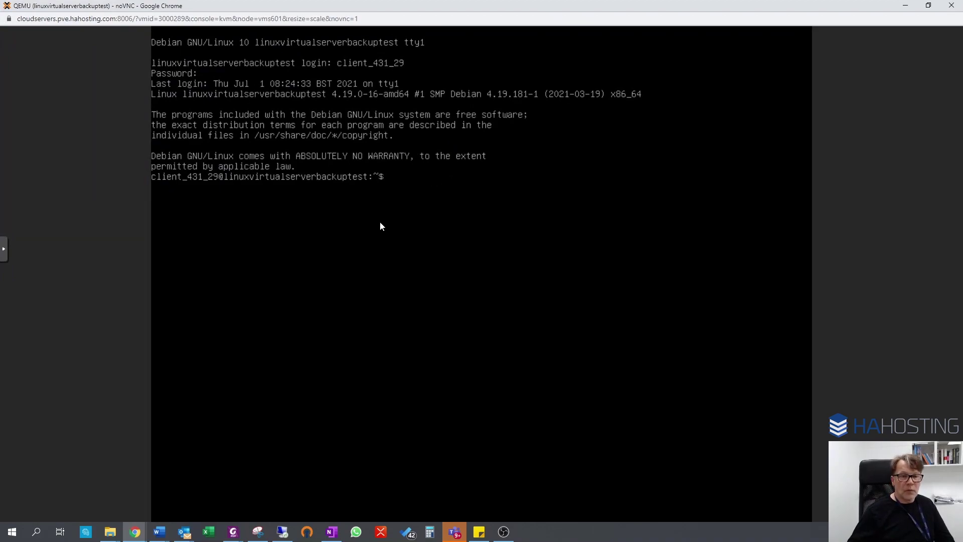
{"action": "key", "text": "Return"}
{"action": "key", "text": "Return"}
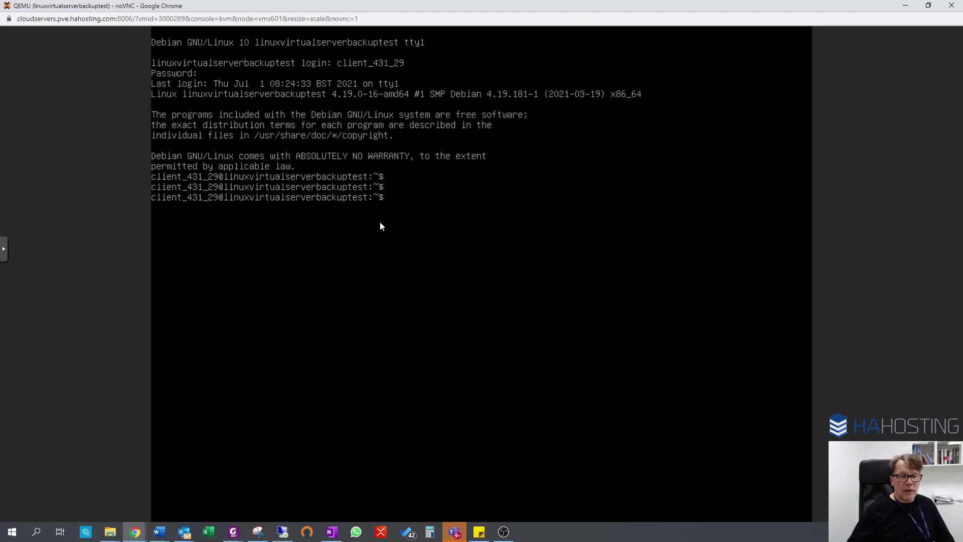